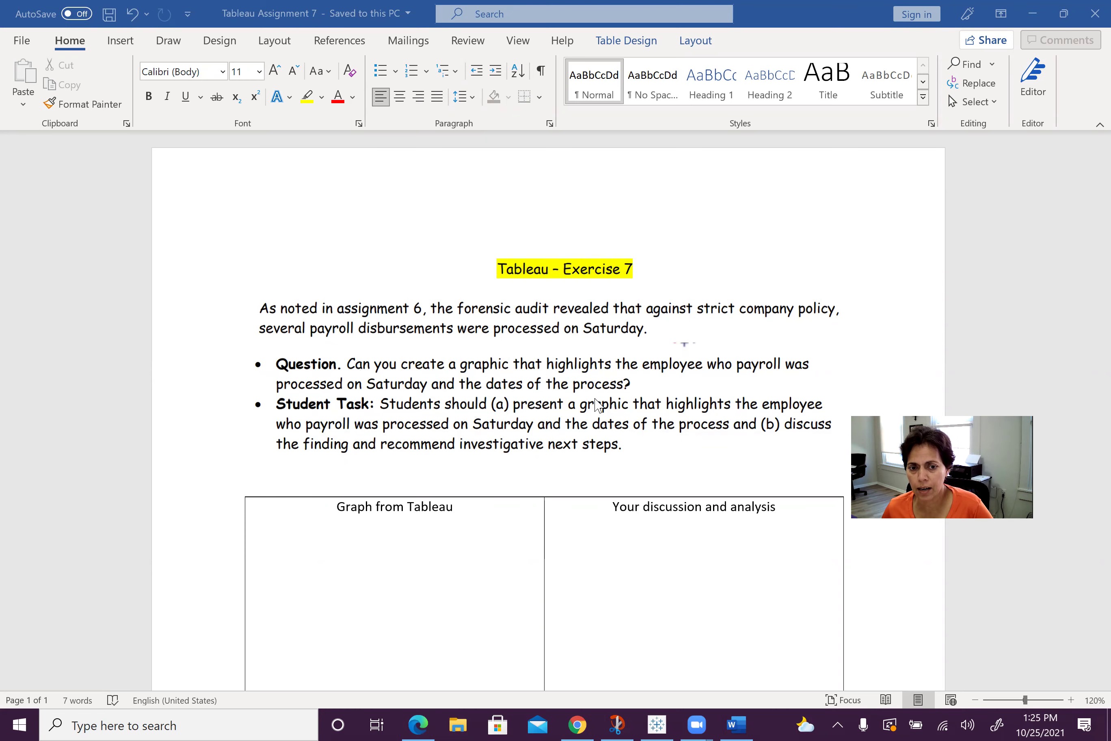
- Read the Exercise 7 task and switch to the Weekend PR Processing worksheet in Tableau
{"action": "scroll", "coordinate": [598, 407], "scroll_direction": "down", "scroll_amount": 1}
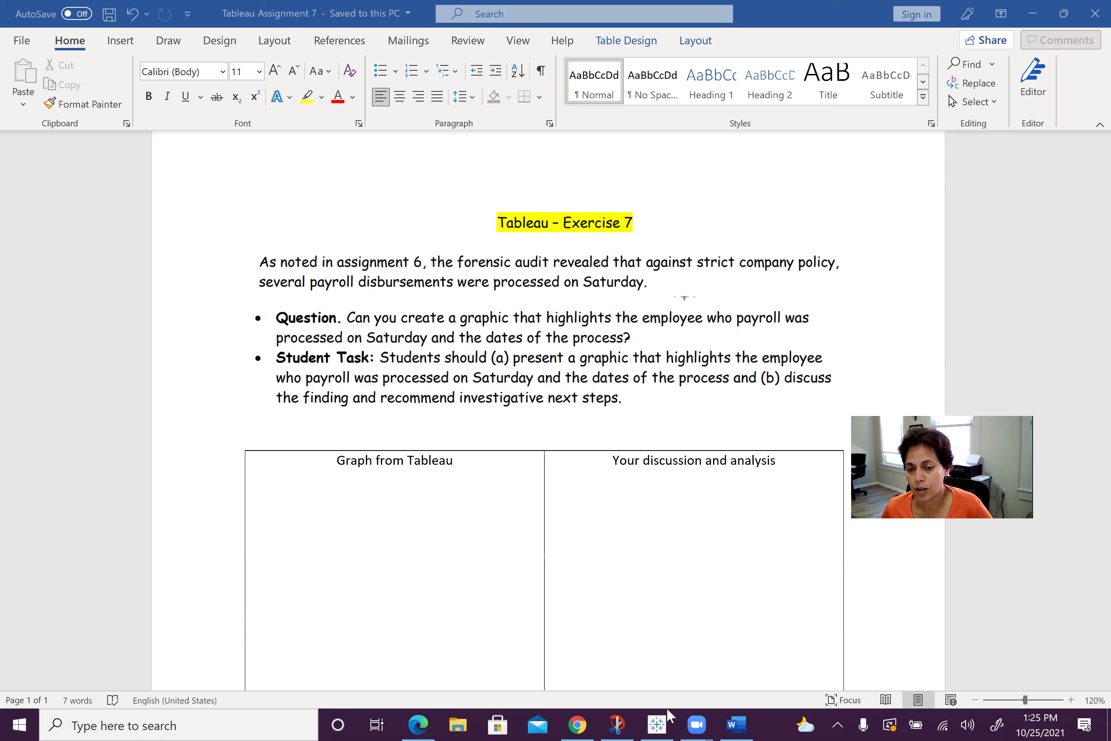
{"action": "left_click", "coordinate": [656, 722]}
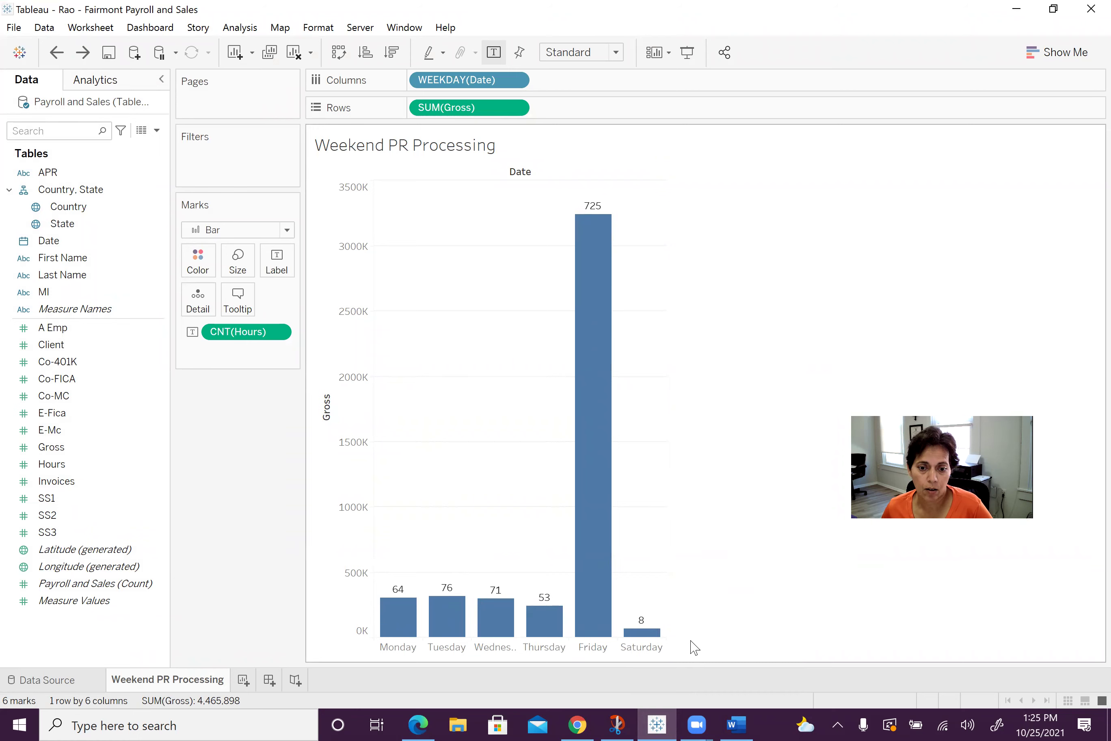
{"action": "mouse_move", "coordinate": [659, 643]}
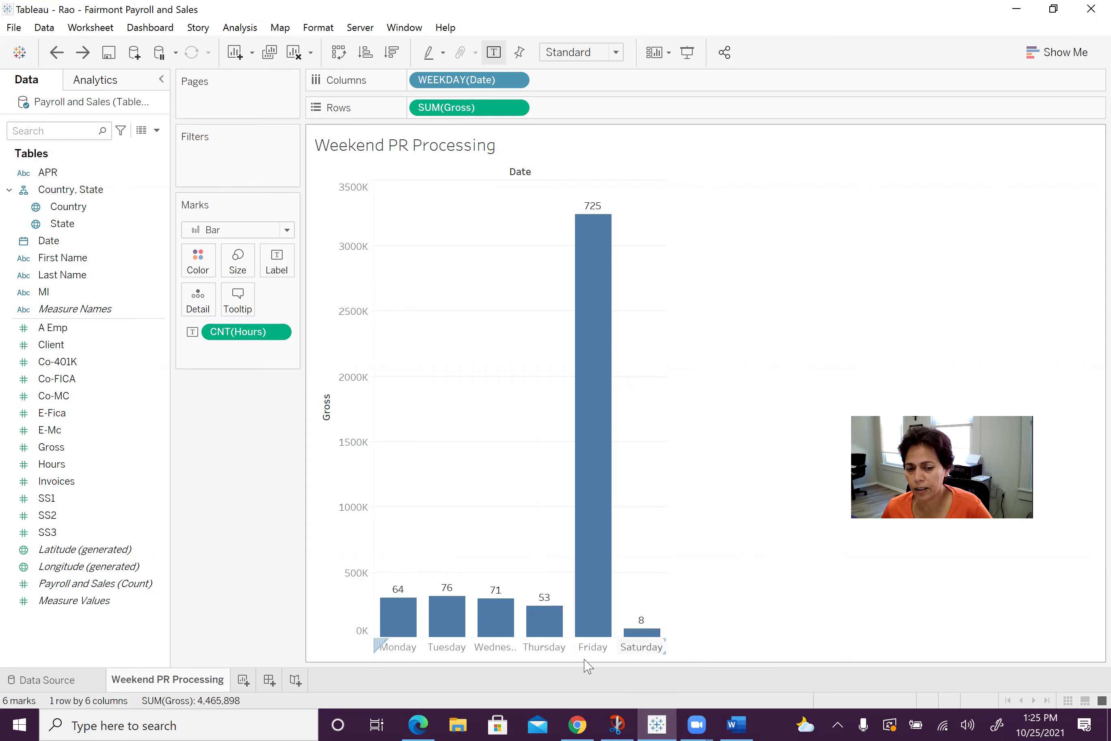
{"action": "mouse_move", "coordinate": [392, 643]}
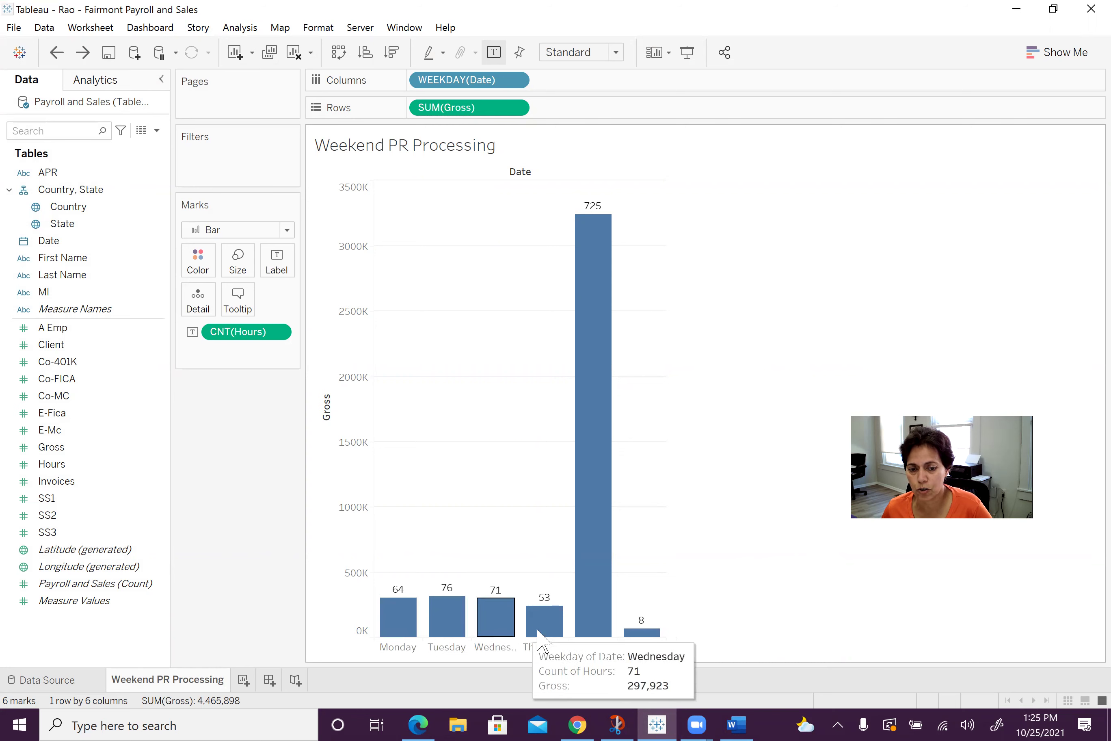
- Exclude the Monday, Tuesday, Wednesday, Thursday and Friday bars so the chart keeps only Saturday
{"action": "right_click", "coordinate": [396, 623]}
{"action": "left_click", "coordinate": [431, 594]}
{"action": "right_click", "coordinate": [401, 624]}
{"action": "left_click", "coordinate": [430, 597]}
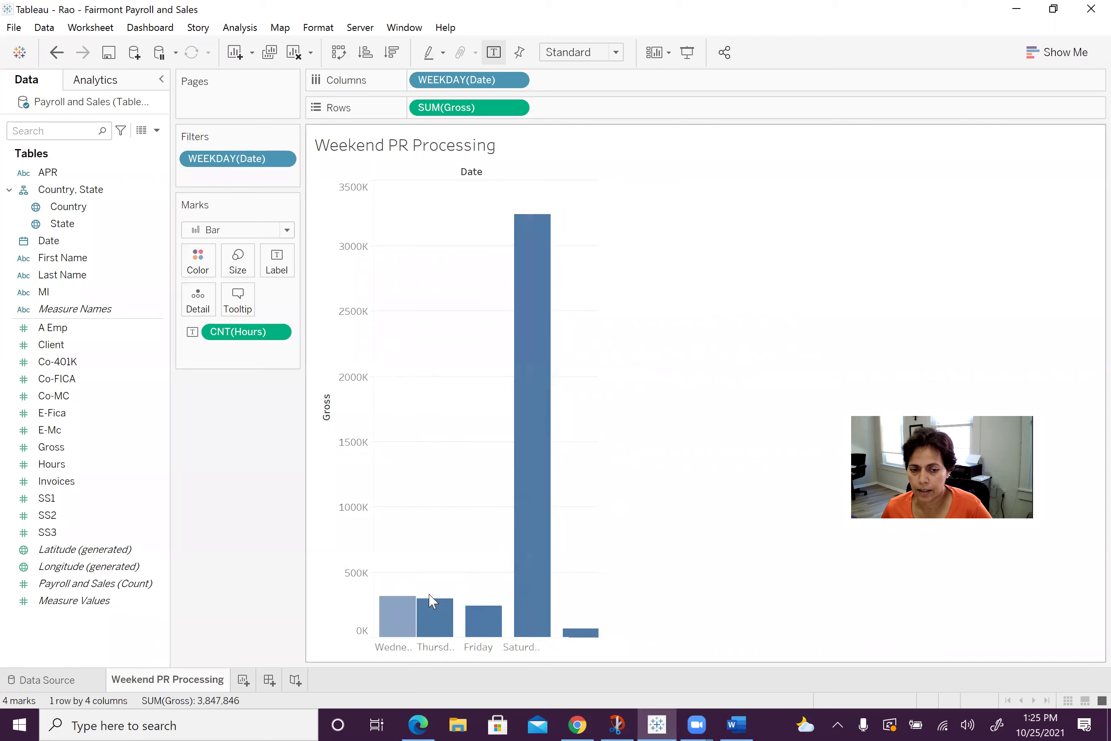
{"action": "right_click", "coordinate": [412, 614]}
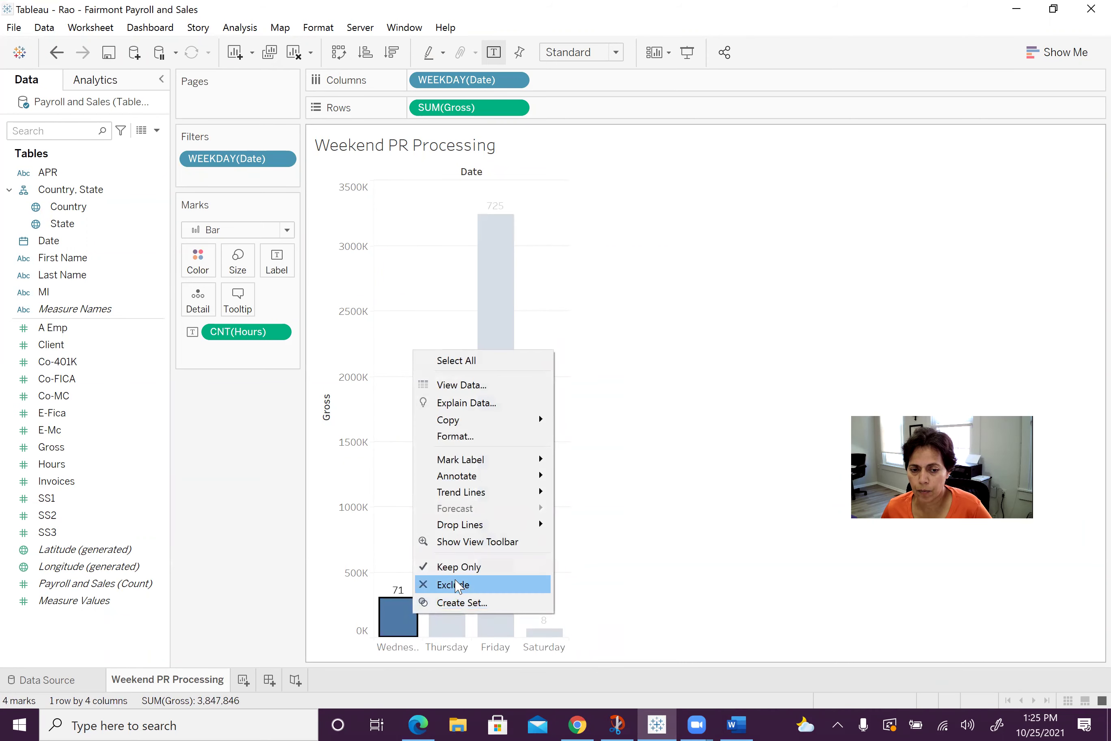
{"action": "left_click", "coordinate": [449, 585]}
{"action": "left_click", "coordinate": [408, 630]}
{"action": "right_click", "coordinate": [408, 630]}
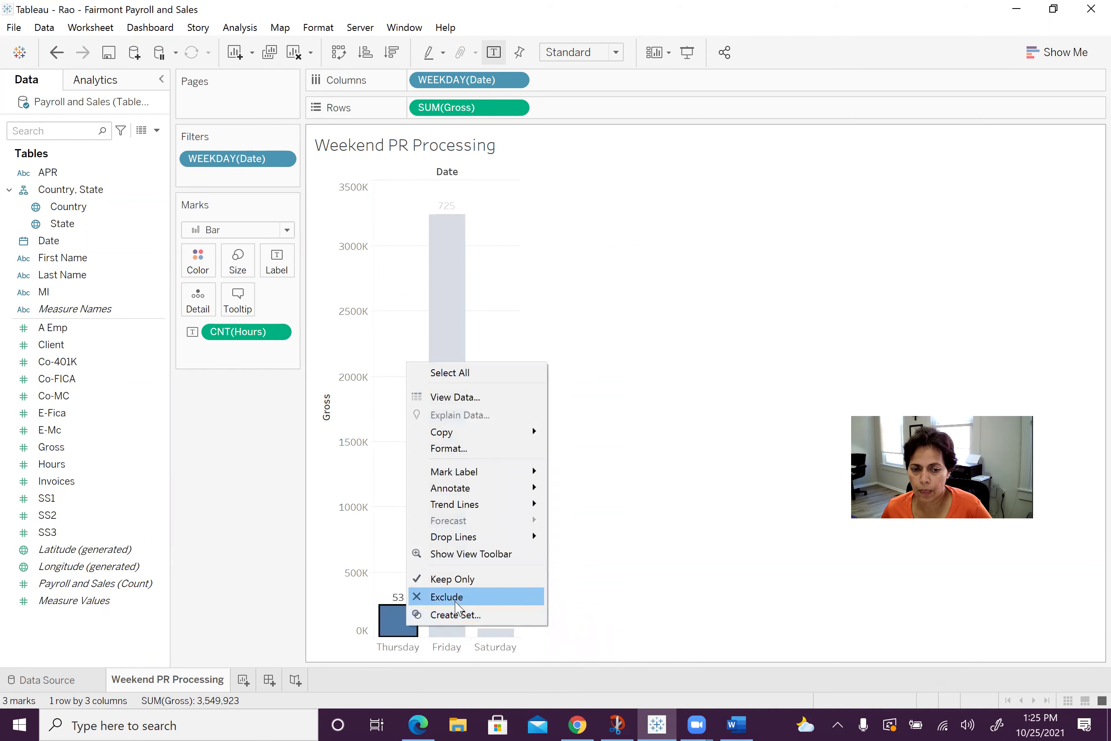
{"action": "left_click", "coordinate": [458, 595]}
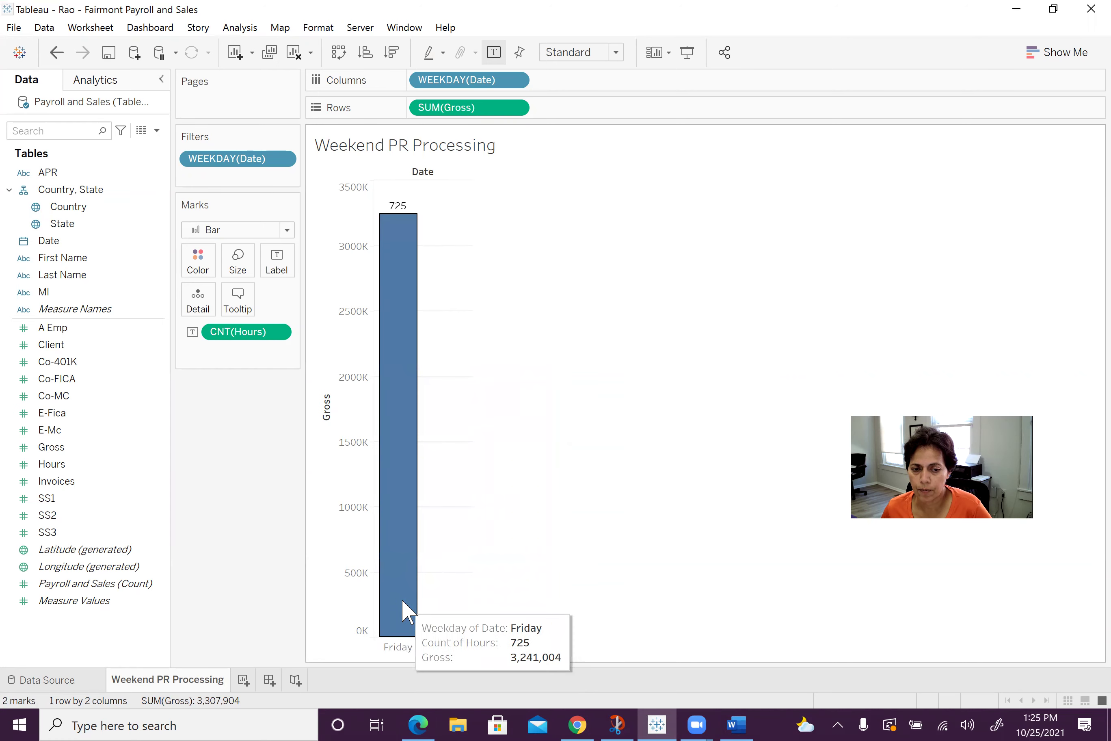
{"action": "right_click", "coordinate": [404, 603]}
{"action": "left_click", "coordinate": [444, 576]}
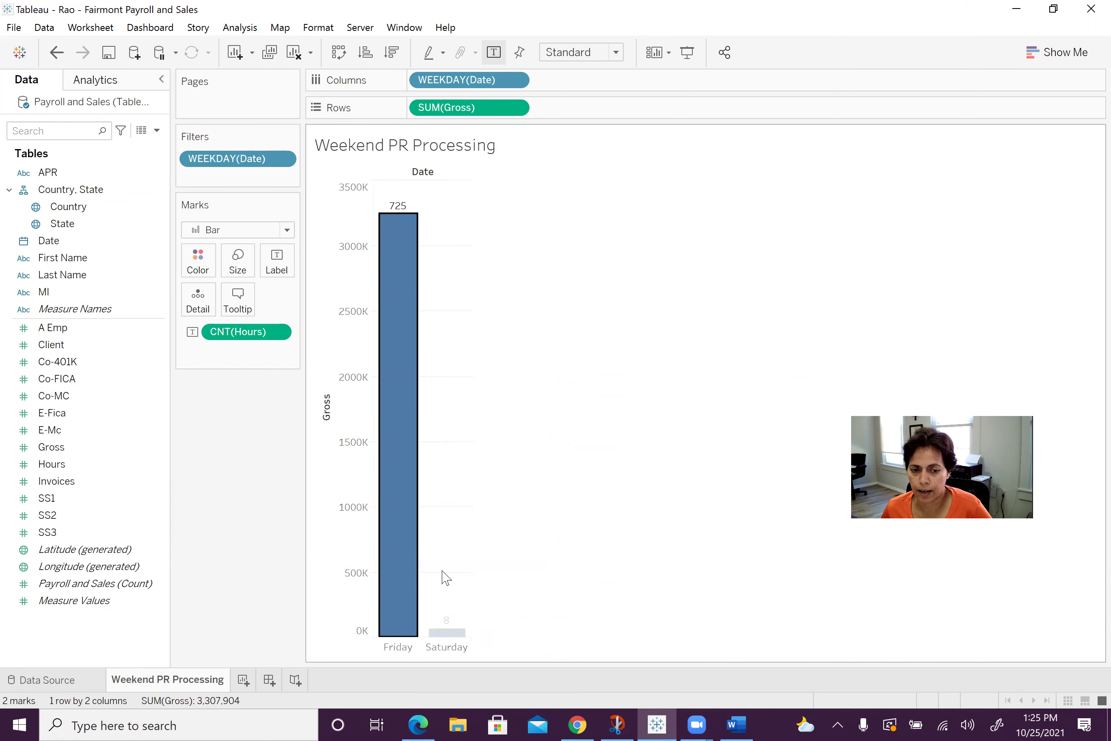
- Add the Last Name and First Name fields to Columns and place the weekday Date field after them
{"action": "mouse_move", "coordinate": [385, 576]}
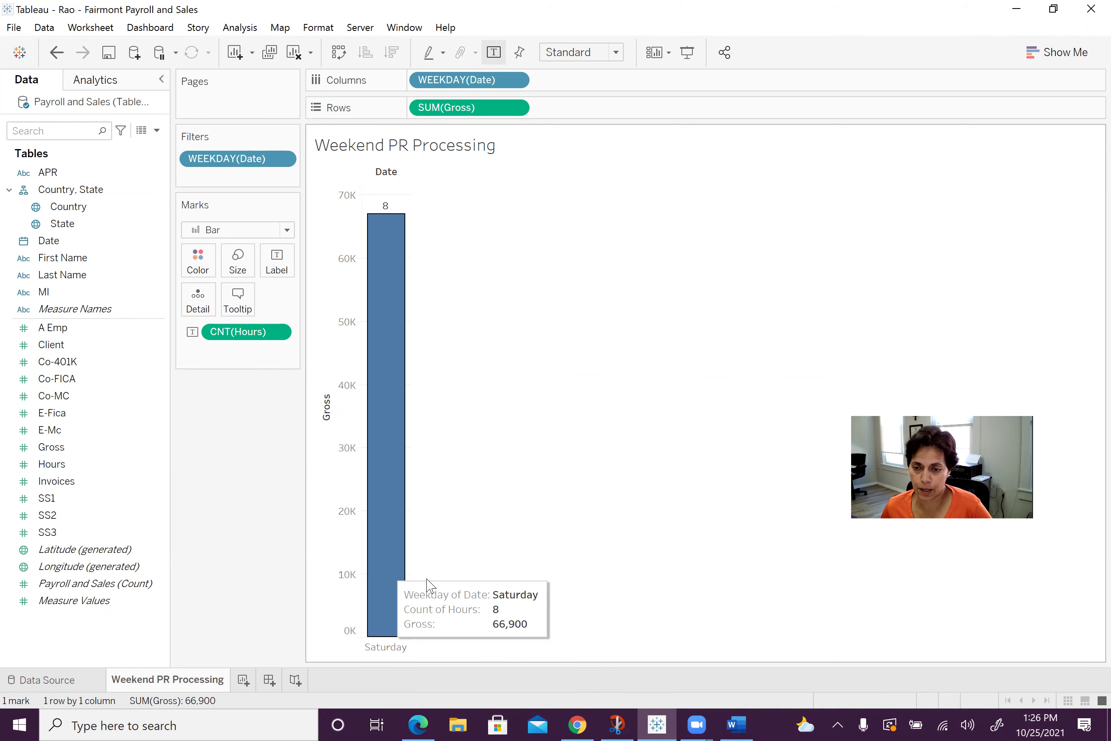
{"action": "left_click_drag", "start_coordinate": [67, 278], "coordinate": [567, 82]}
{"action": "left_click_drag", "start_coordinate": [71, 258], "coordinate": [693, 82]}
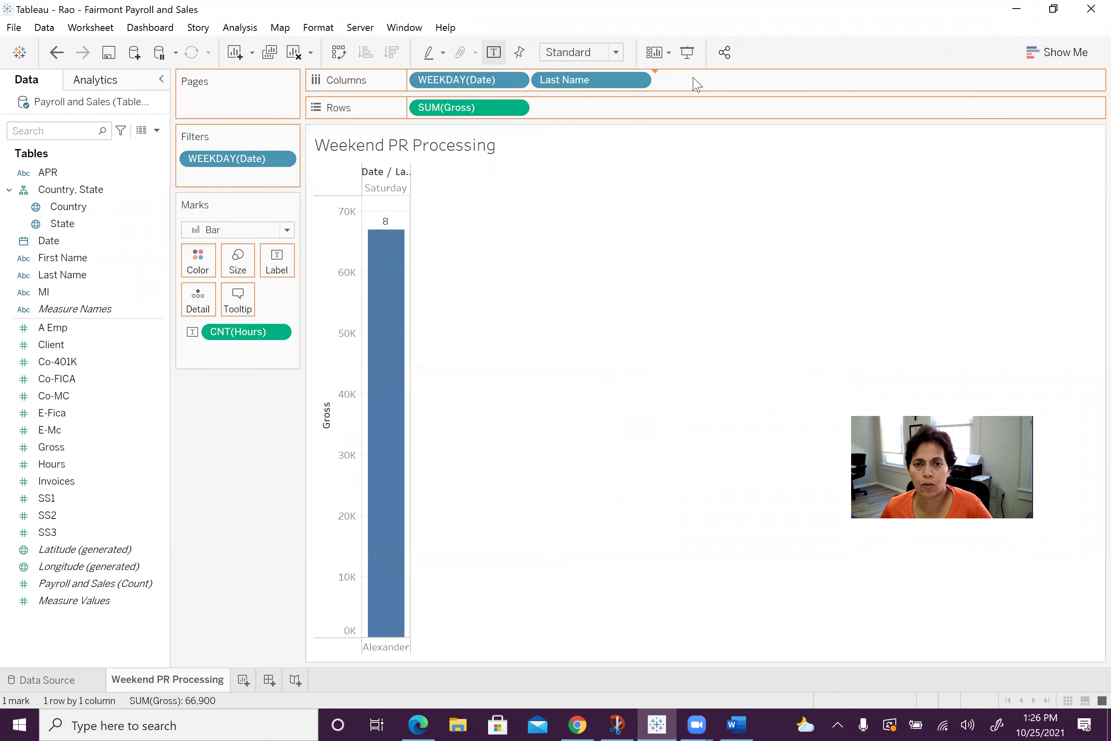
{"action": "left_click", "coordinate": [470, 89]}
{"action": "left_click_drag", "start_coordinate": [470, 90], "coordinate": [837, 85]}
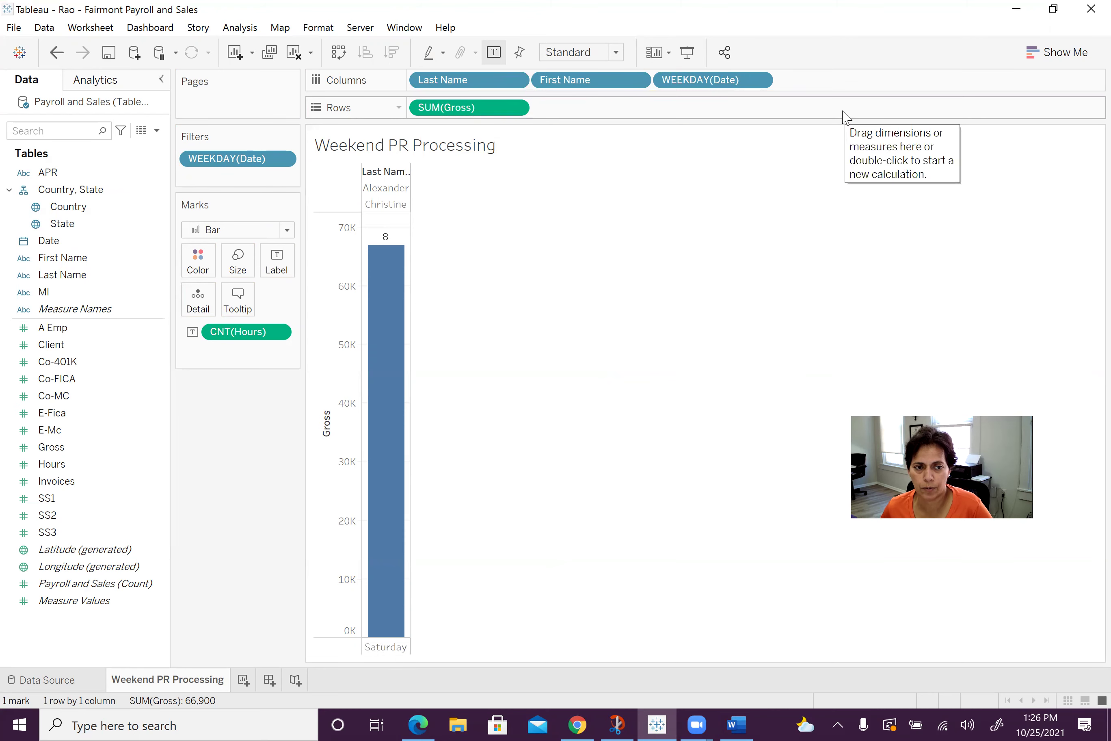
- Set the Date field in Columns to a custom date with Month / Day / Year detail
{"action": "mouse_move", "coordinate": [371, 437]}
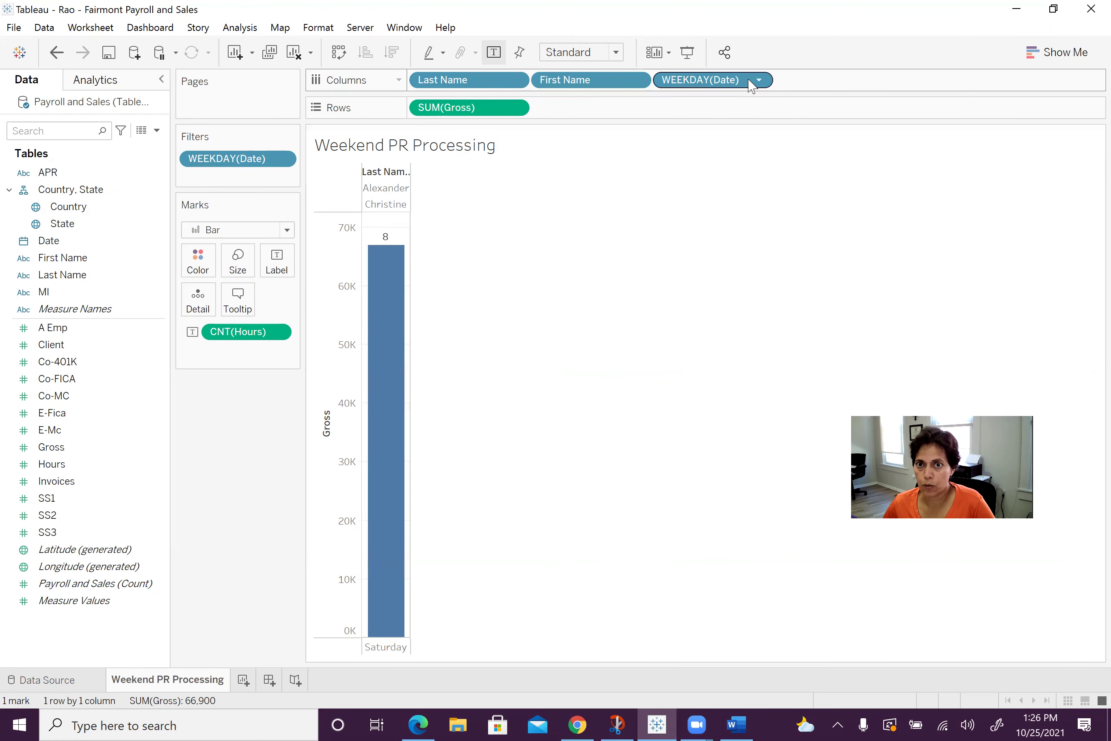
{"action": "left_click", "coordinate": [760, 82]}
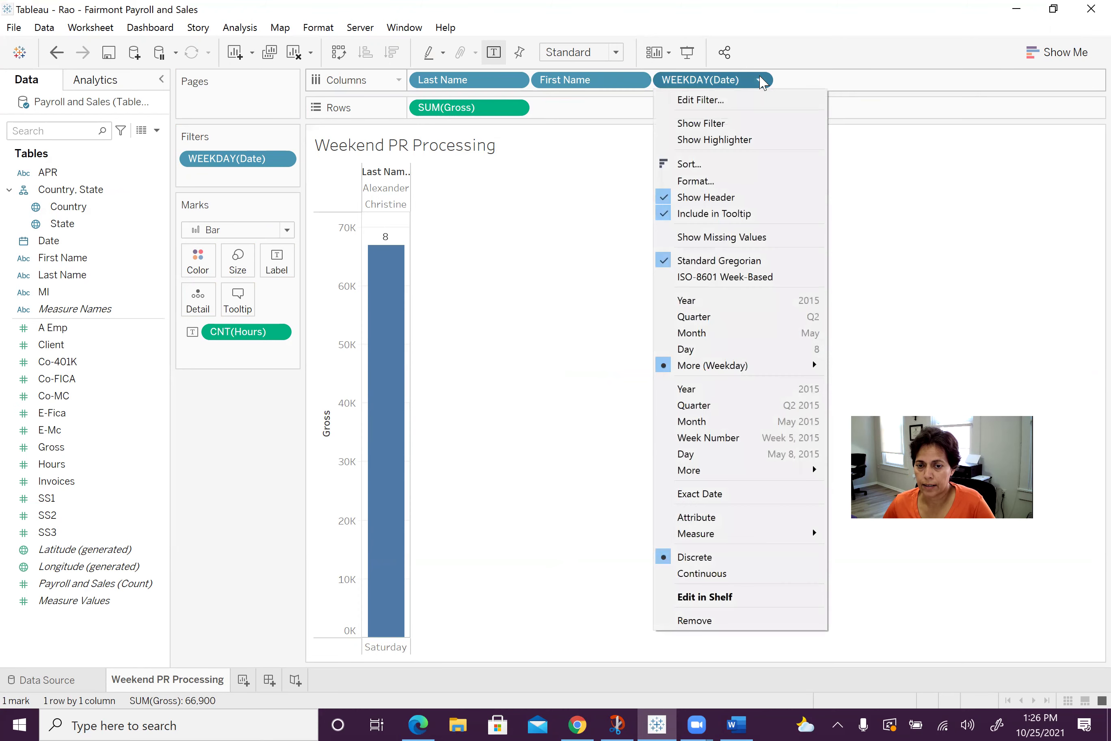
{"action": "mouse_move", "coordinate": [789, 366]}
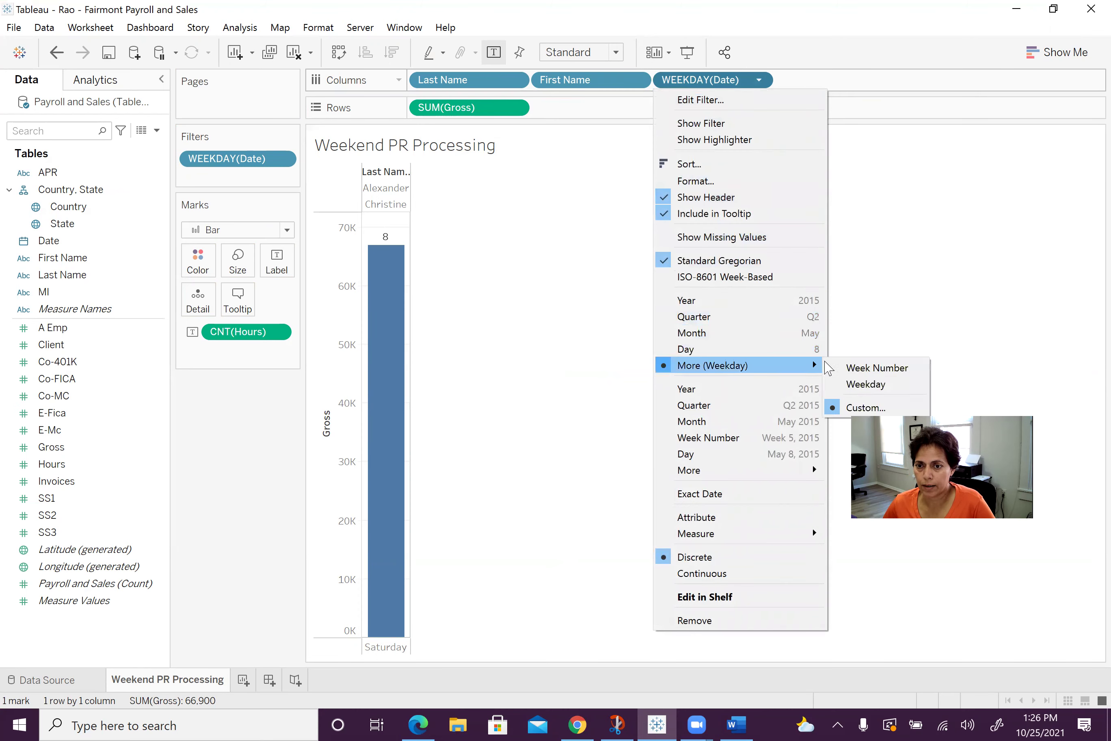
{"action": "left_click", "coordinate": [869, 408]}
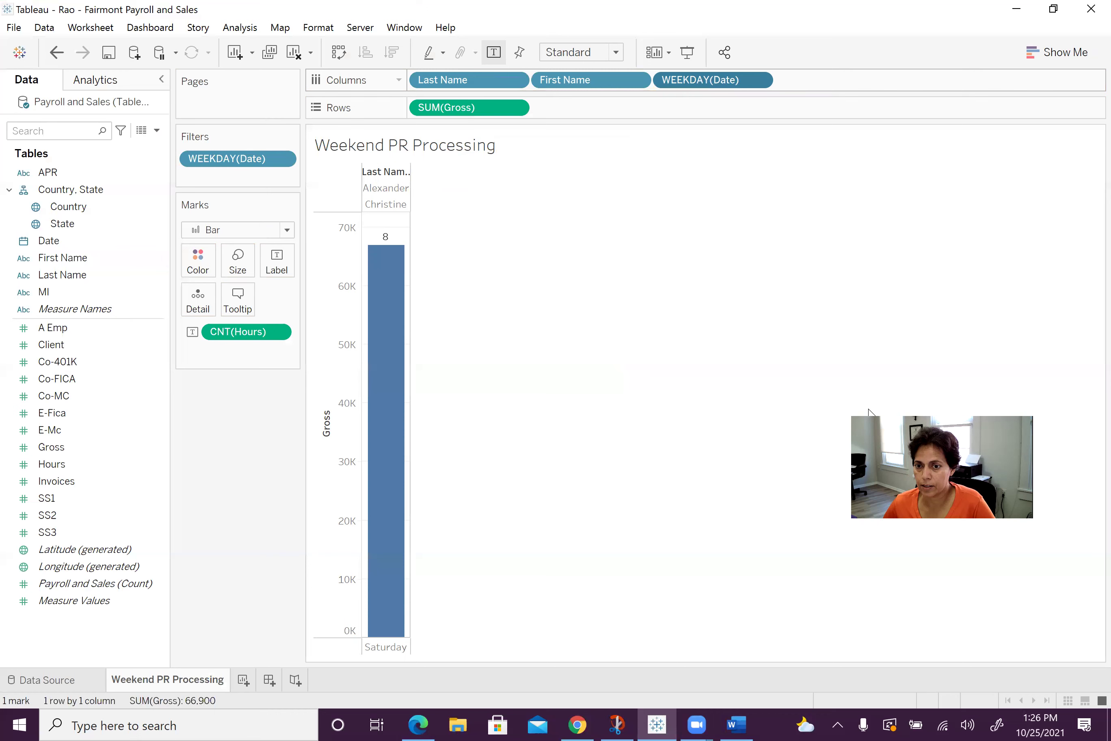
{"action": "left_click", "coordinate": [615, 340]}
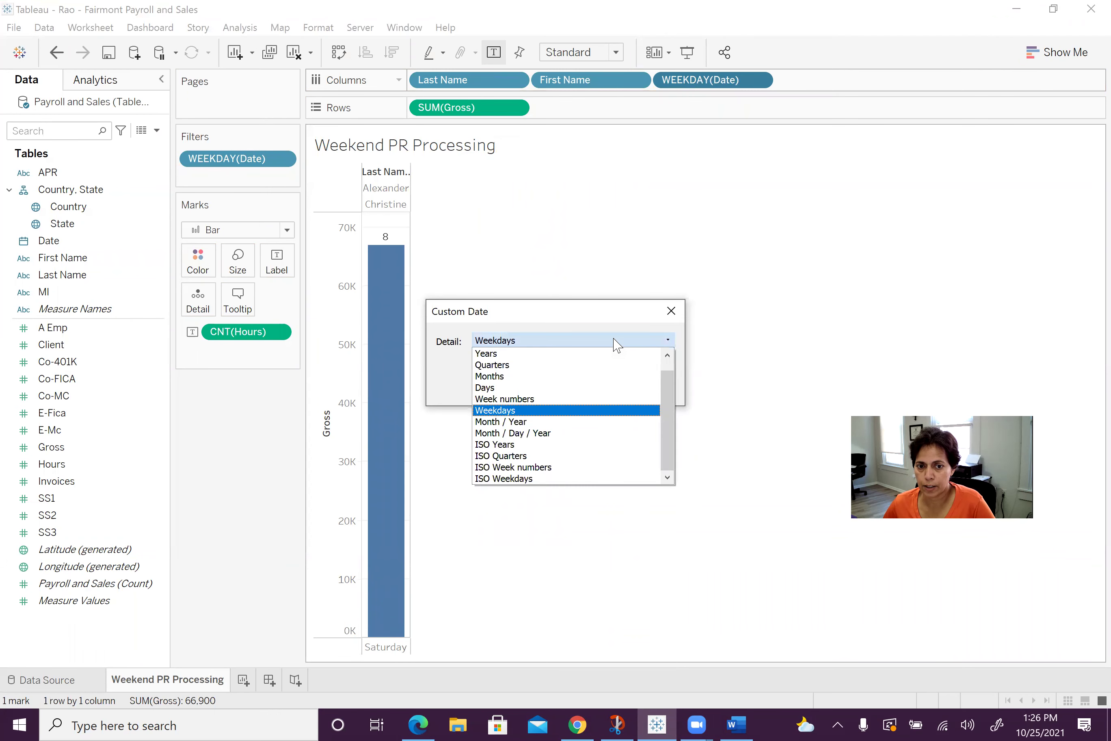
{"action": "left_click", "coordinate": [579, 433]}
{"action": "left_click", "coordinate": [594, 389]}
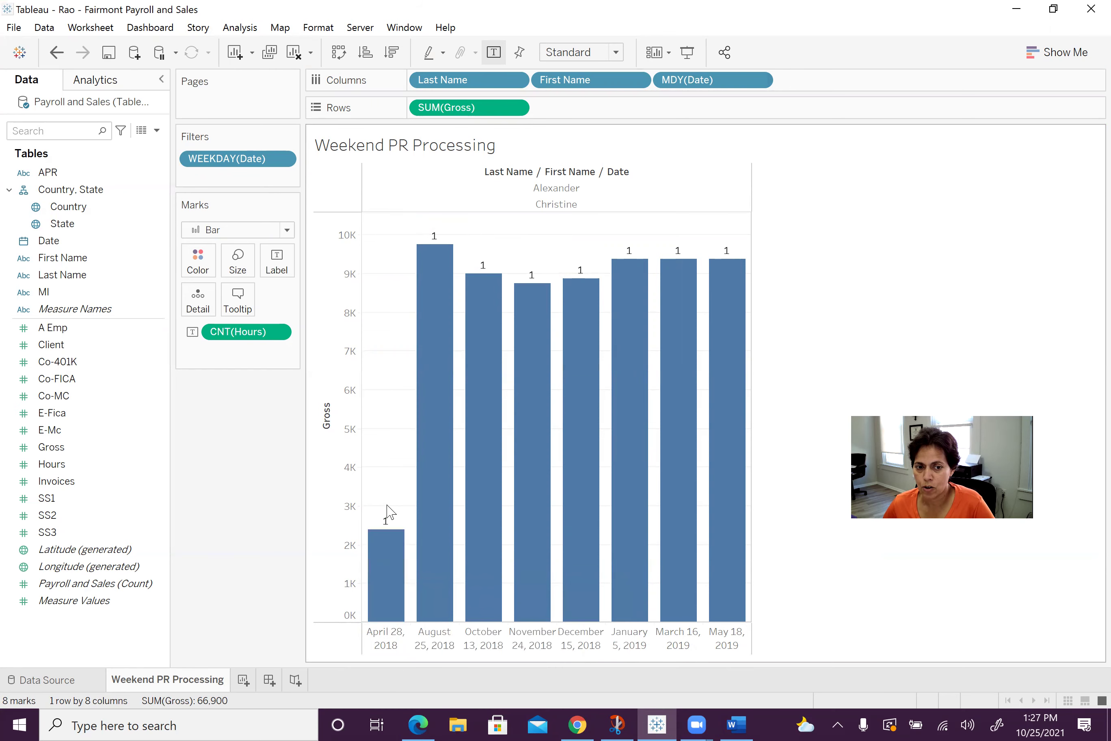
- Remove the Hours count label from the marks and reorder Columns so First Name comes before Last Name
{"action": "mouse_move", "coordinate": [433, 246]}
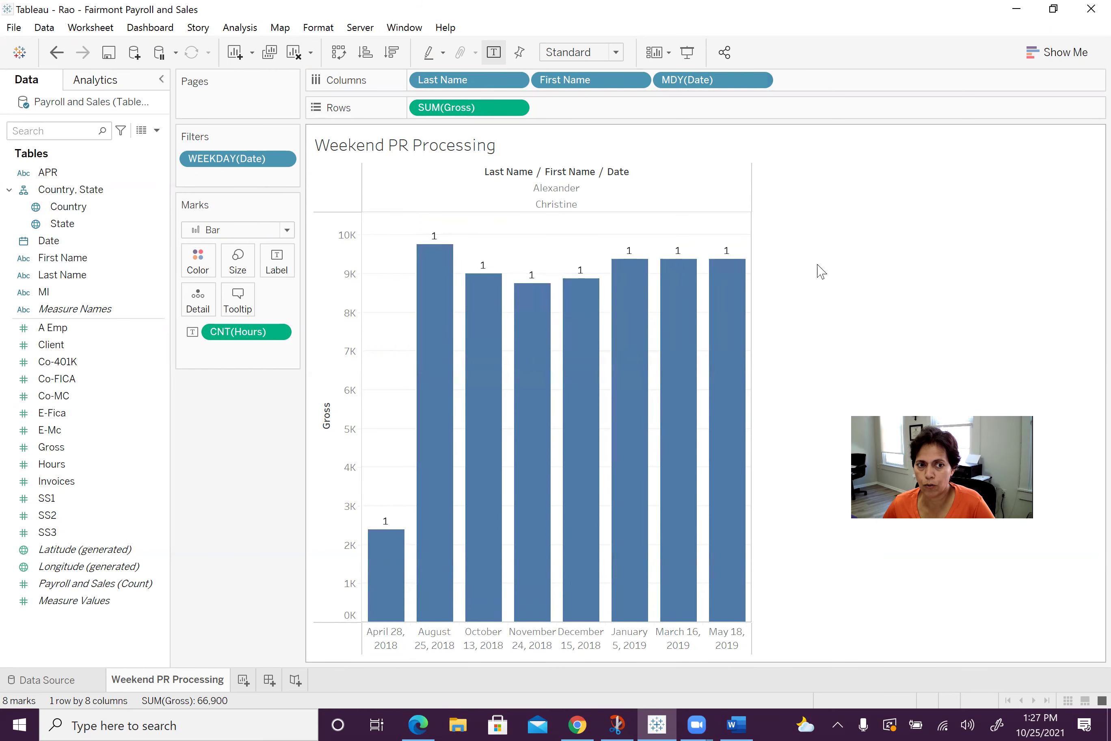
{"action": "left_click", "coordinate": [277, 332]}
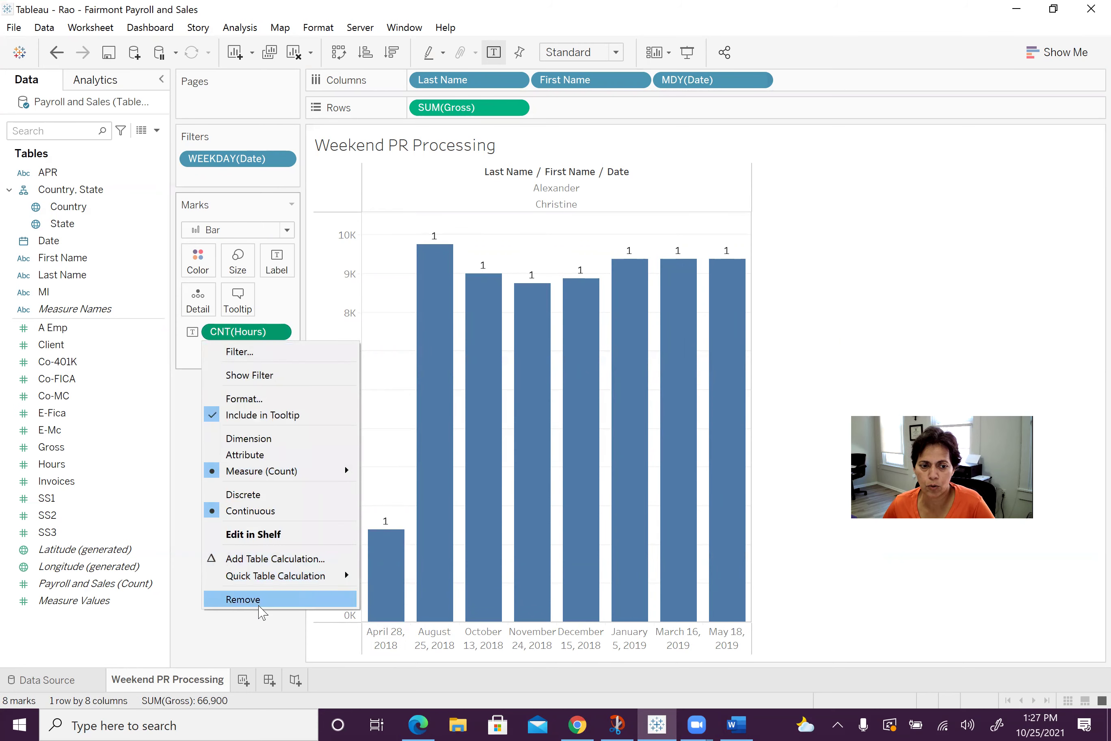
{"action": "left_click", "coordinate": [261, 600]}
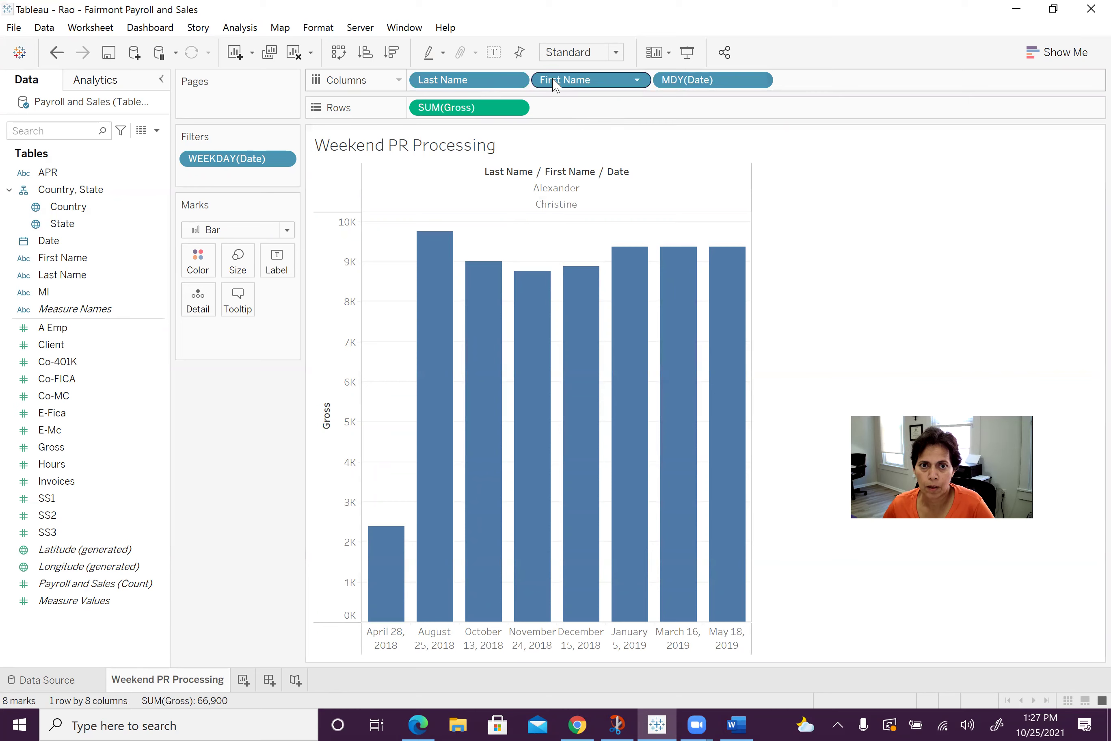
{"action": "left_click_drag", "start_coordinate": [445, 81], "coordinate": [586, 78]}
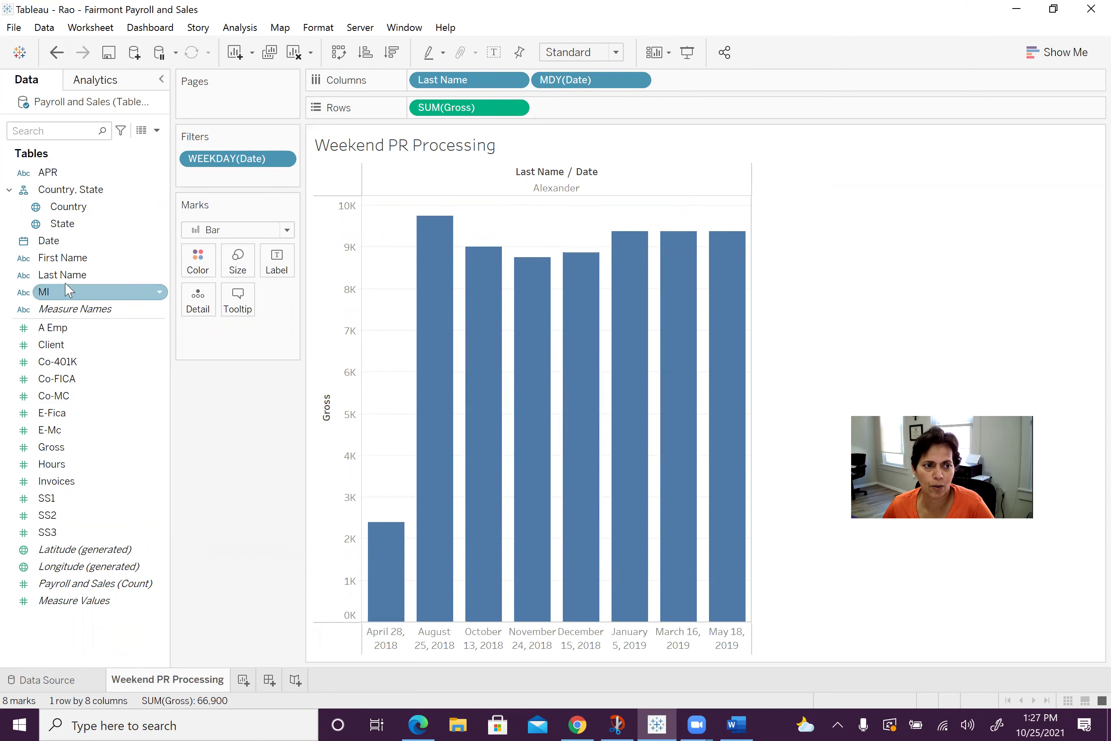
{"action": "left_click_drag", "start_coordinate": [60, 257], "coordinate": [413, 82]}
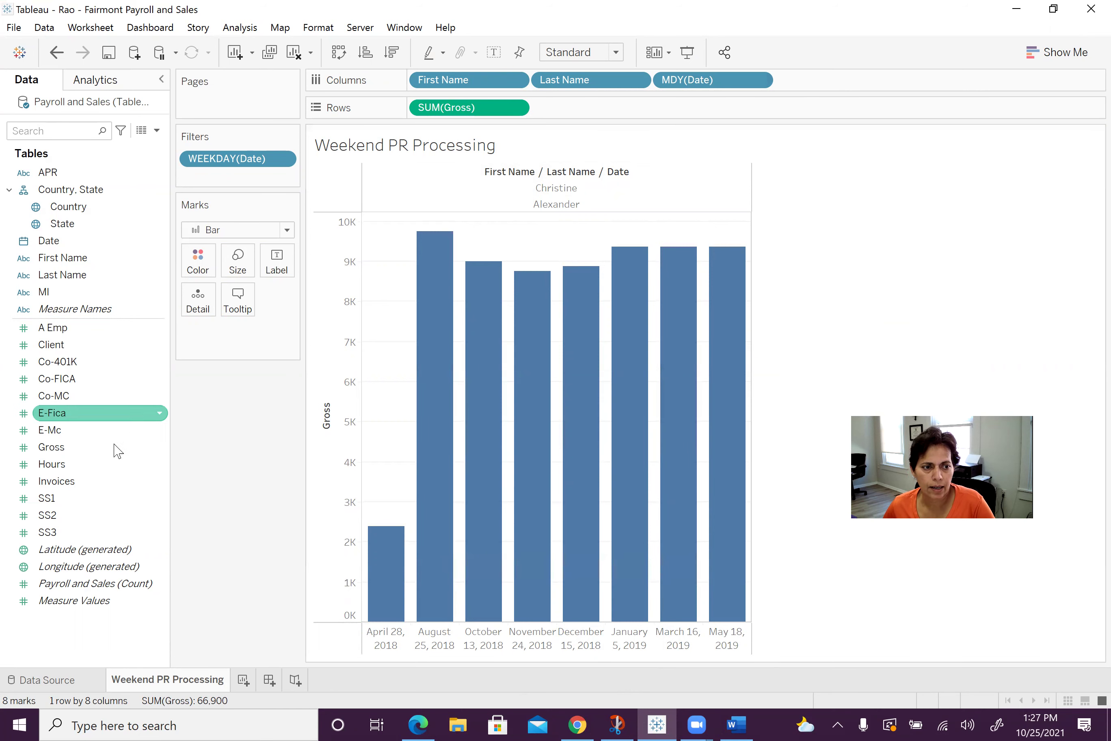
- Add Gross to the marks and use it as the label on the bars
{"action": "left_click", "coordinate": [60, 452]}
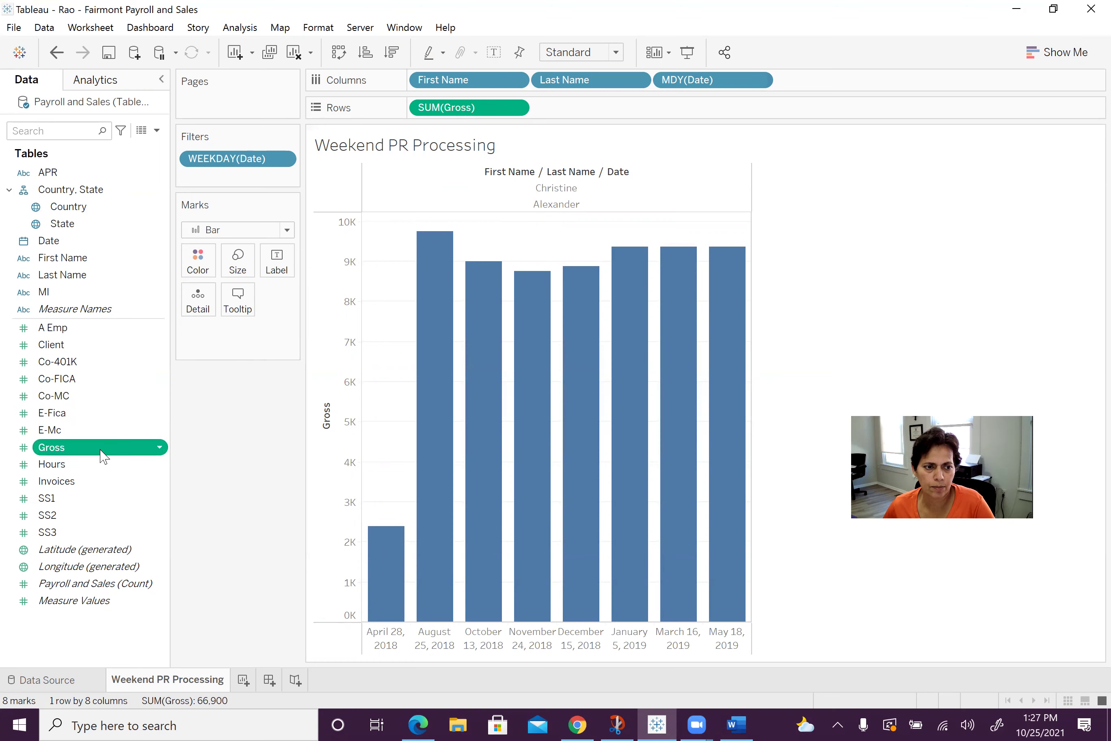
{"action": "left_click_drag", "start_coordinate": [104, 452], "coordinate": [240, 335]}
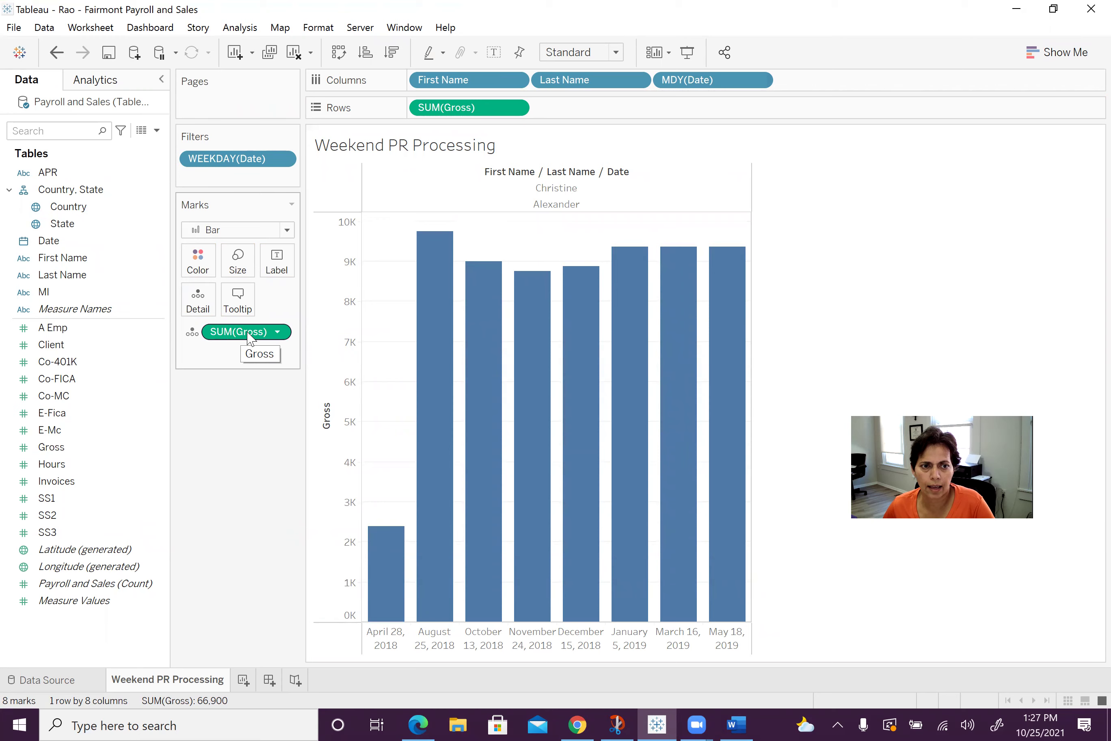
{"action": "left_click_drag", "start_coordinate": [251, 338], "coordinate": [280, 265]}
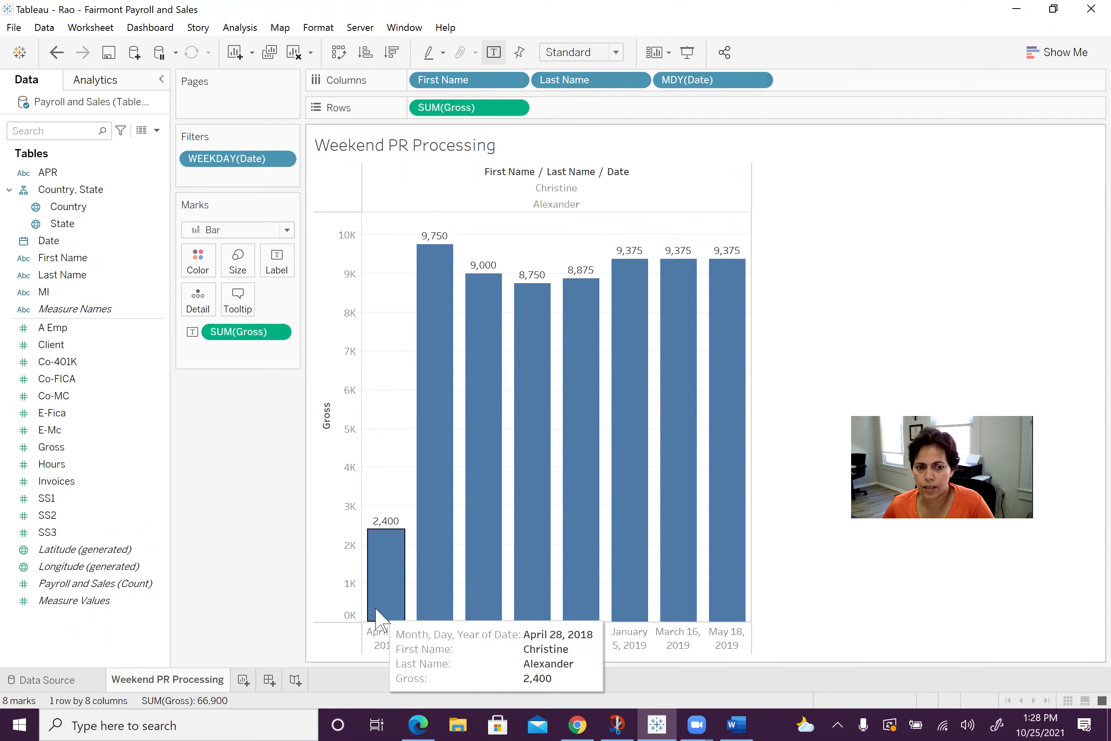
{"action": "mouse_move", "coordinate": [386, 549]}
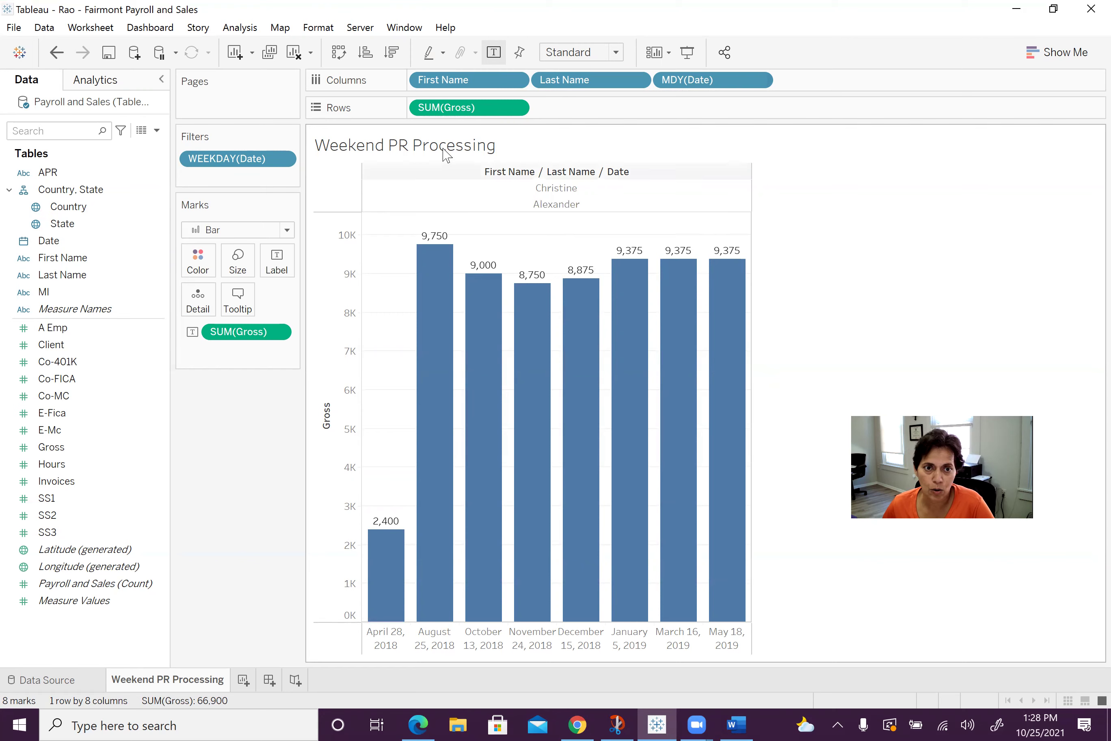
- Switch to Snip & Sketch, capture a new snip of the whole Weekend PR Processing chart and copy it
{"action": "left_click", "coordinate": [623, 723]}
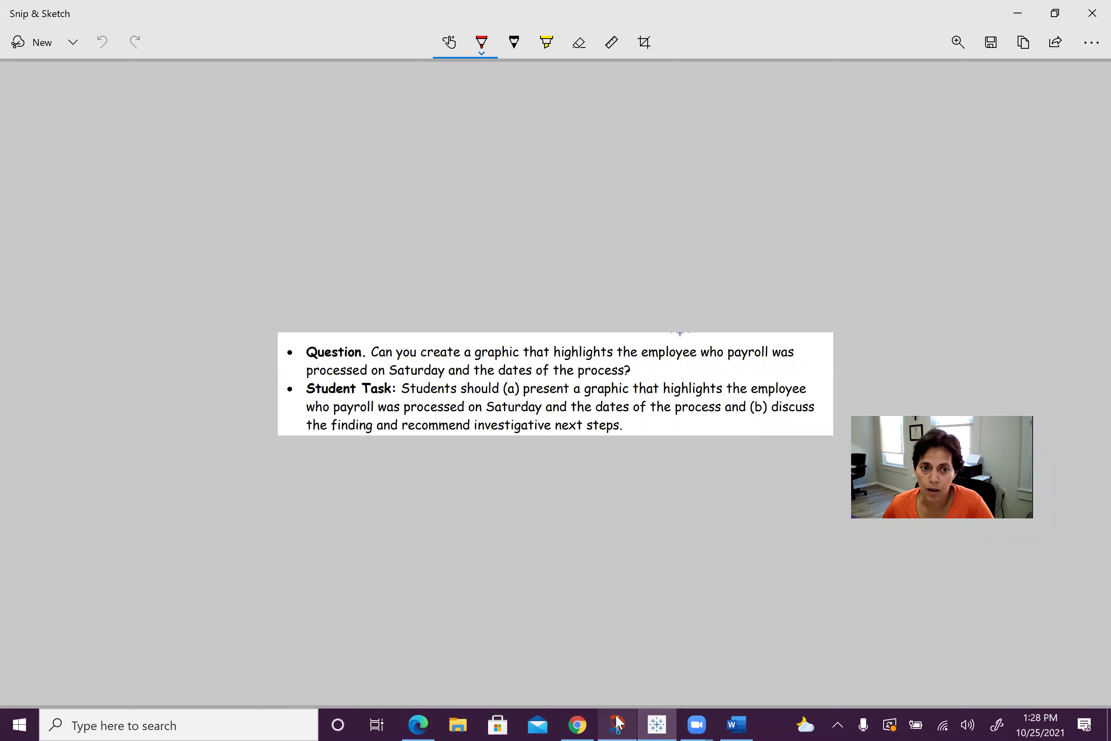
{"action": "left_click", "coordinate": [51, 48]}
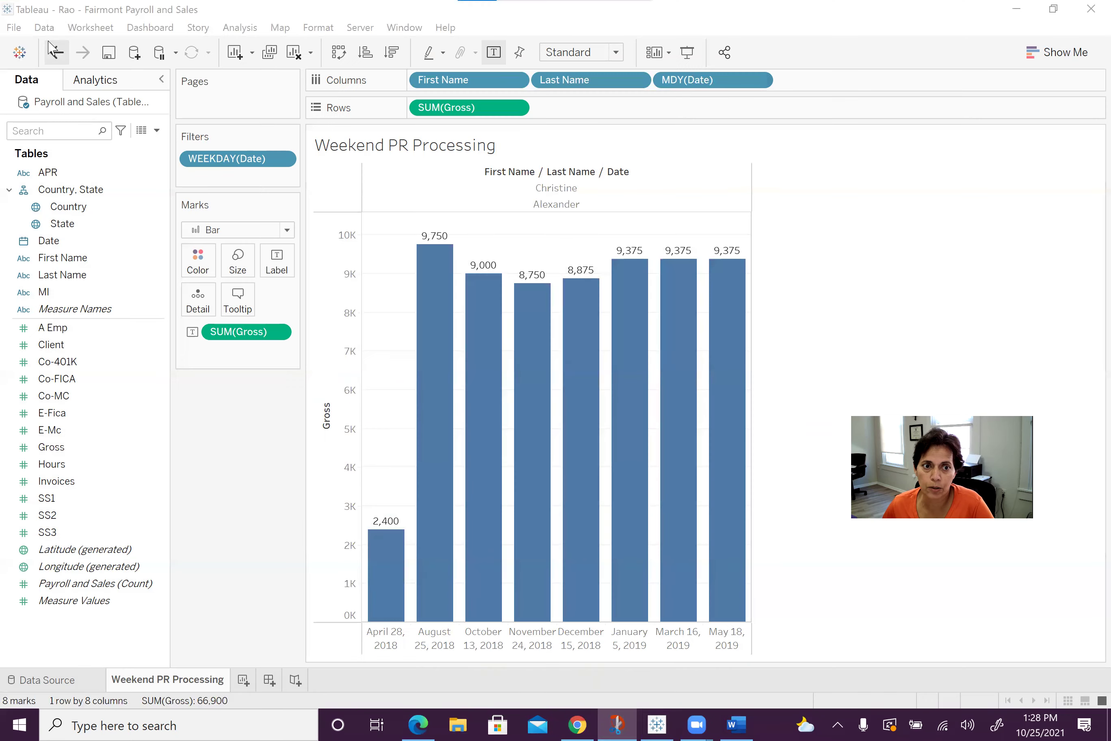
{"action": "mouse_move", "coordinate": [307, 127]}
{"action": "left_mouse_down"}
{"action": "mouse_move", "coordinate": [417, 216]}
{"action": "mouse_move", "coordinate": [653, 530]}
{"action": "mouse_move", "coordinate": [743, 620]}
{"action": "mouse_move", "coordinate": [765, 660]}
{"action": "mouse_move", "coordinate": [753, 658]}
{"action": "left_mouse_up"}
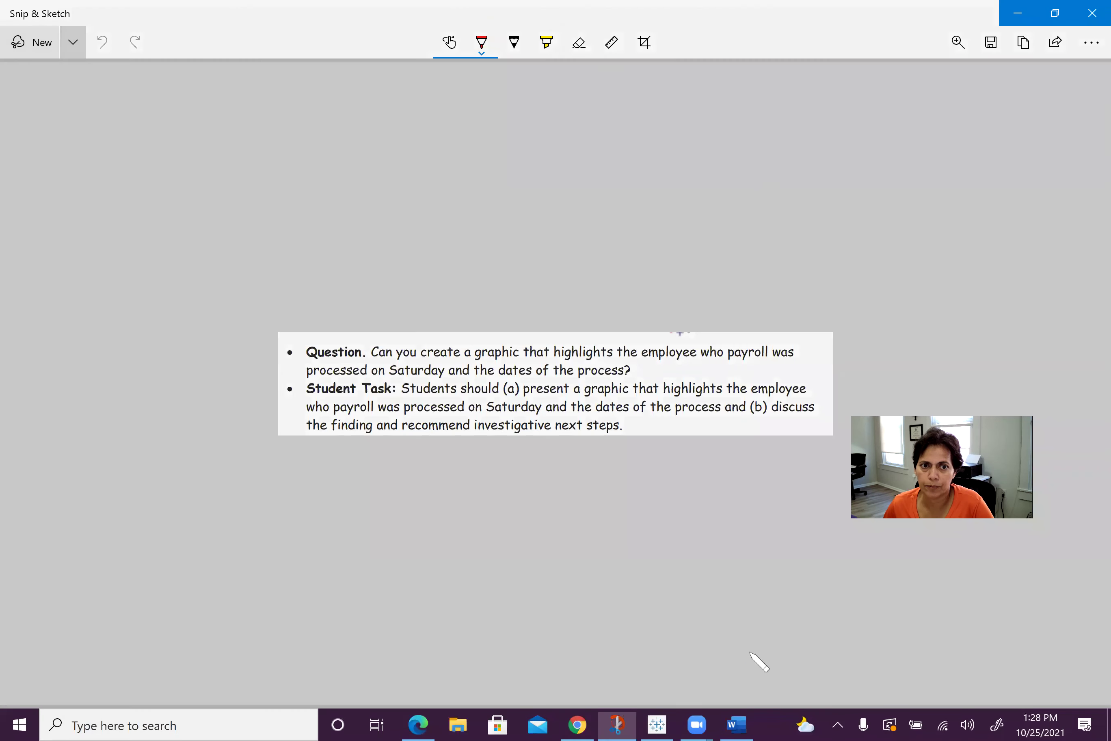
{"action": "left_click", "coordinate": [1022, 42]}
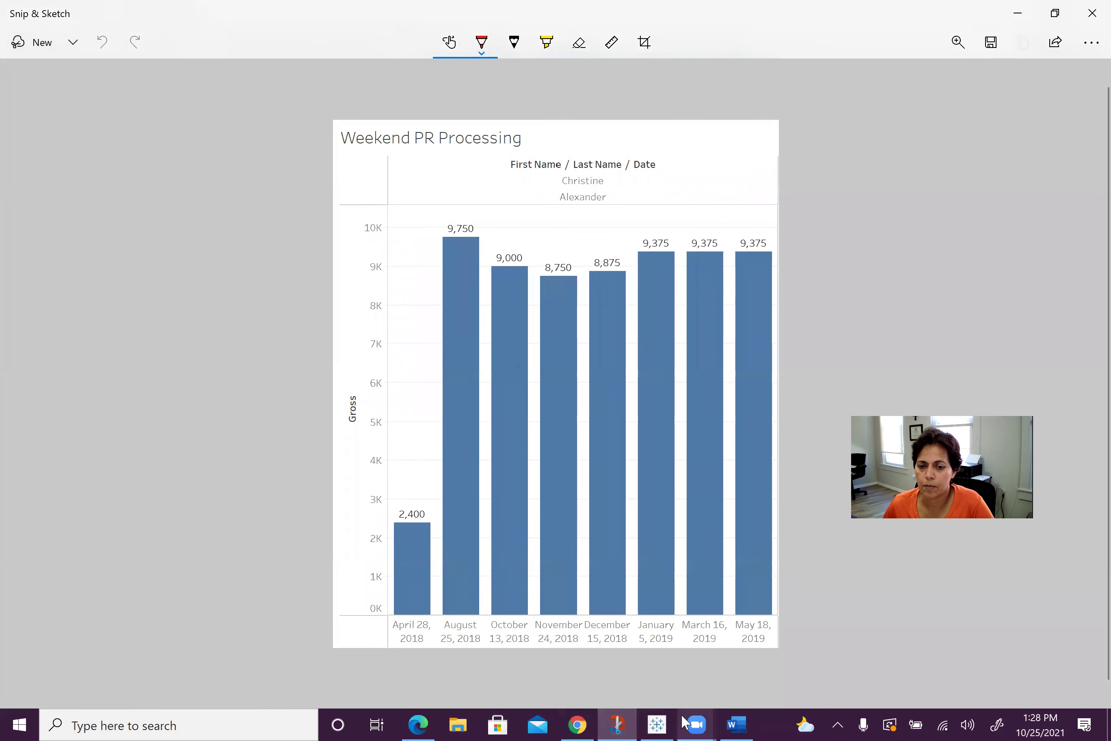
- Switch to the Word assignment and paste the chart on a new line below the "Graph from Tableau" heading
{"action": "left_click", "coordinate": [728, 714]}
{"action": "left_click", "coordinate": [393, 509]}
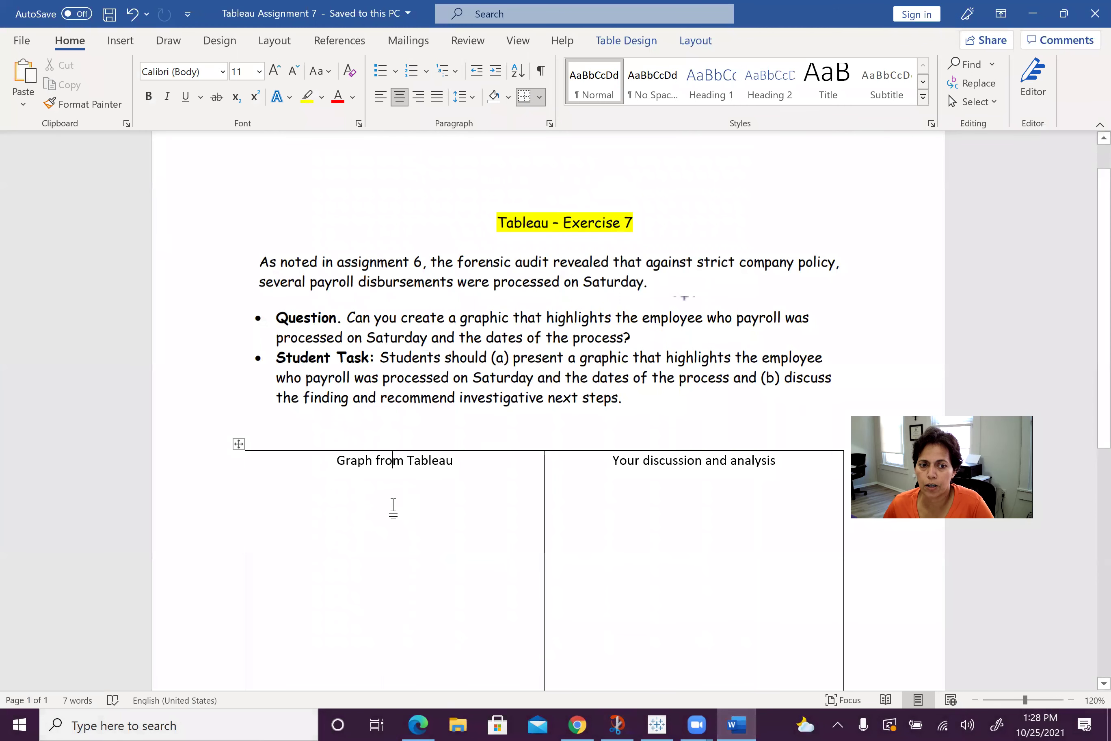
{"action": "left_click", "coordinate": [487, 448]}
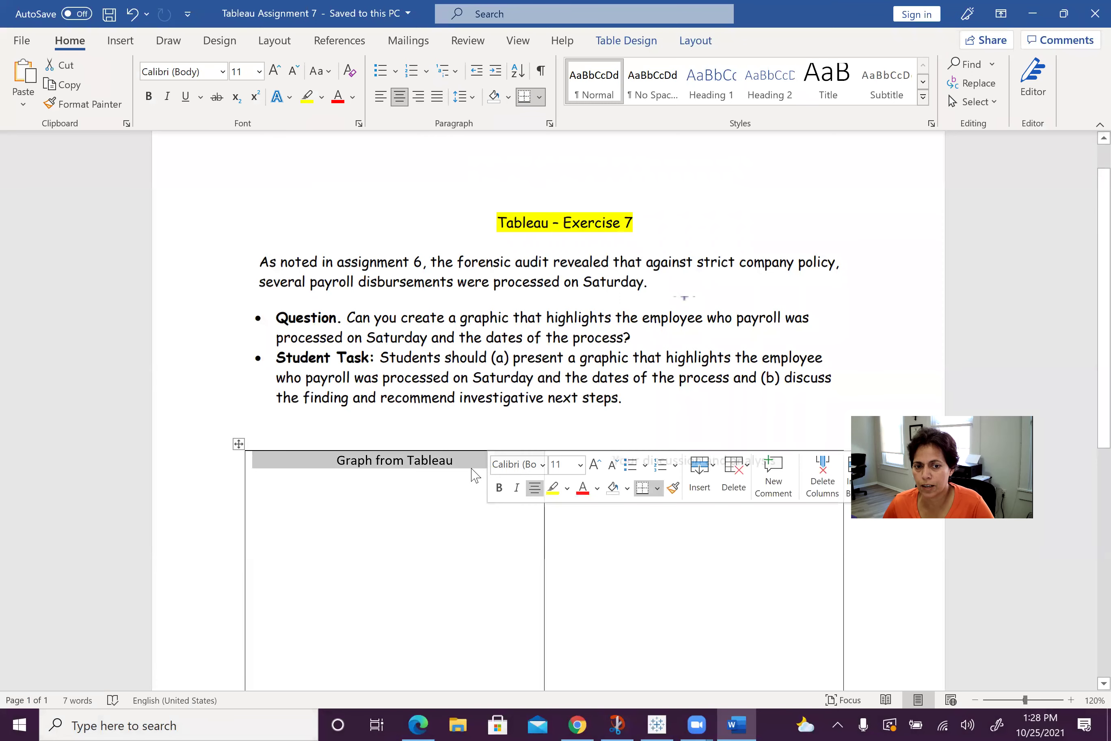
{"action": "left_click", "coordinate": [470, 467]}
{"action": "key", "text": "Return"}
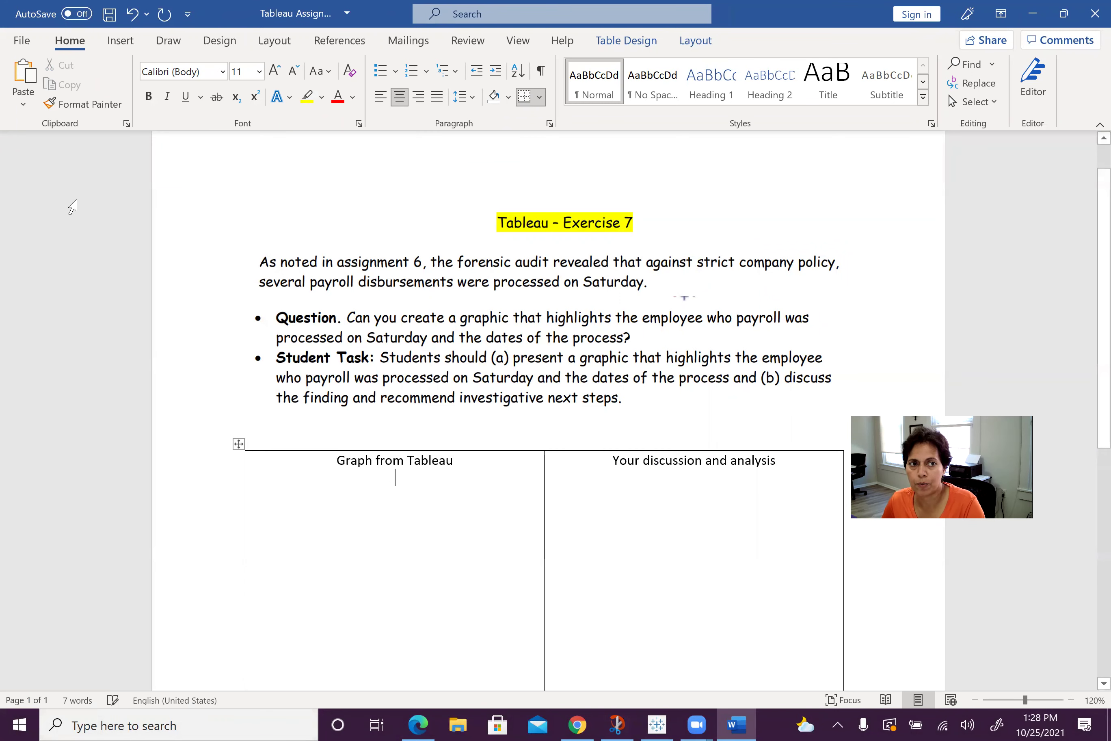
{"action": "left_click", "coordinate": [23, 79]}
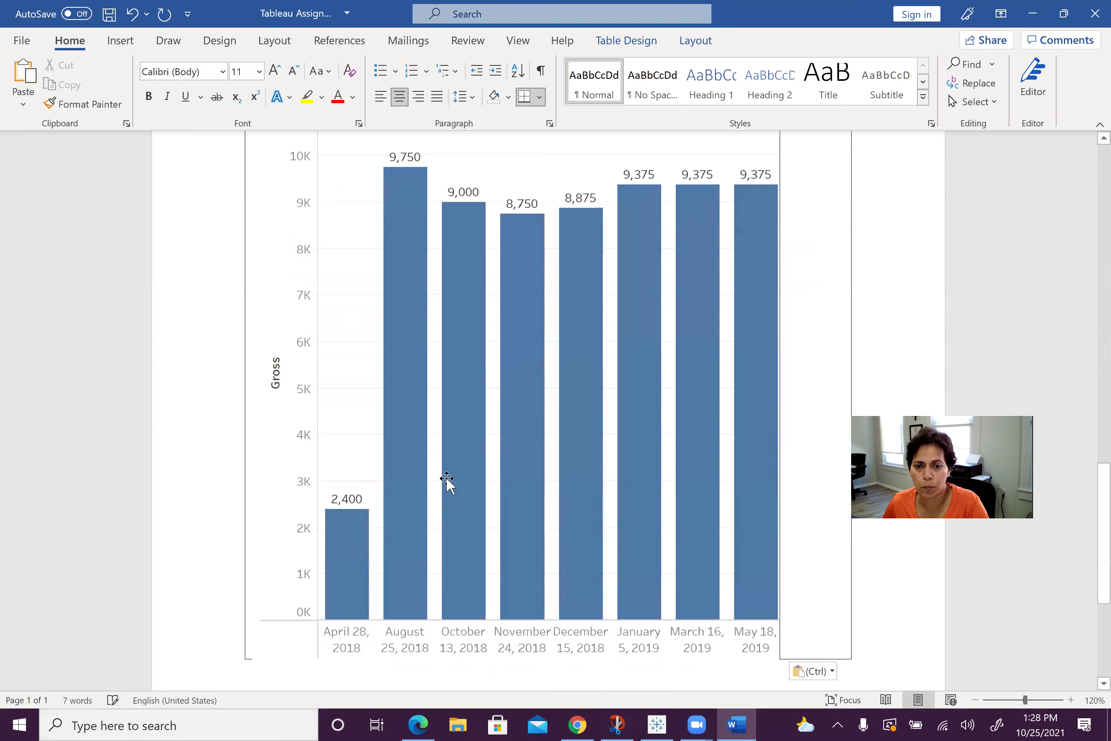
- Shrink the pasted chart picture to fit the graph column and place the cursor in the discussion and analysis cell
{"action": "left_click", "coordinate": [463, 493]}
{"action": "left_click_drag", "start_coordinate": [787, 660], "coordinate": [299, 415]}
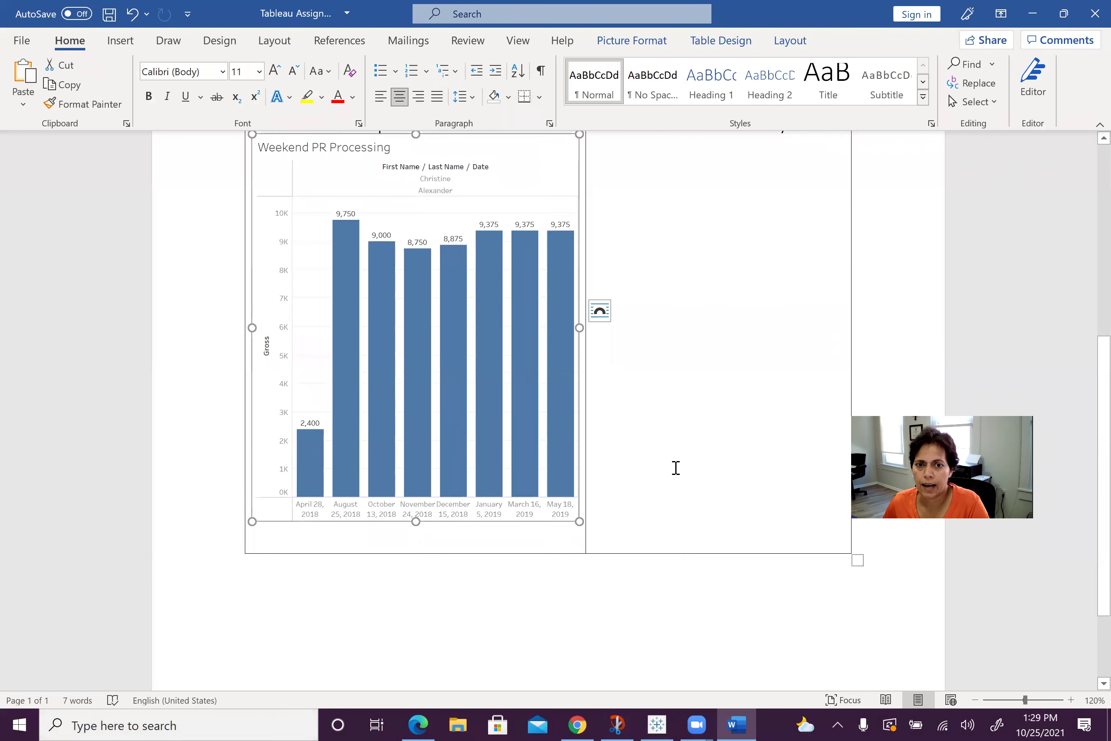
{"action": "left_click", "coordinate": [675, 466]}
{"action": "scroll", "coordinate": [674, 466], "scroll_direction": "up", "scroll_amount": 1}
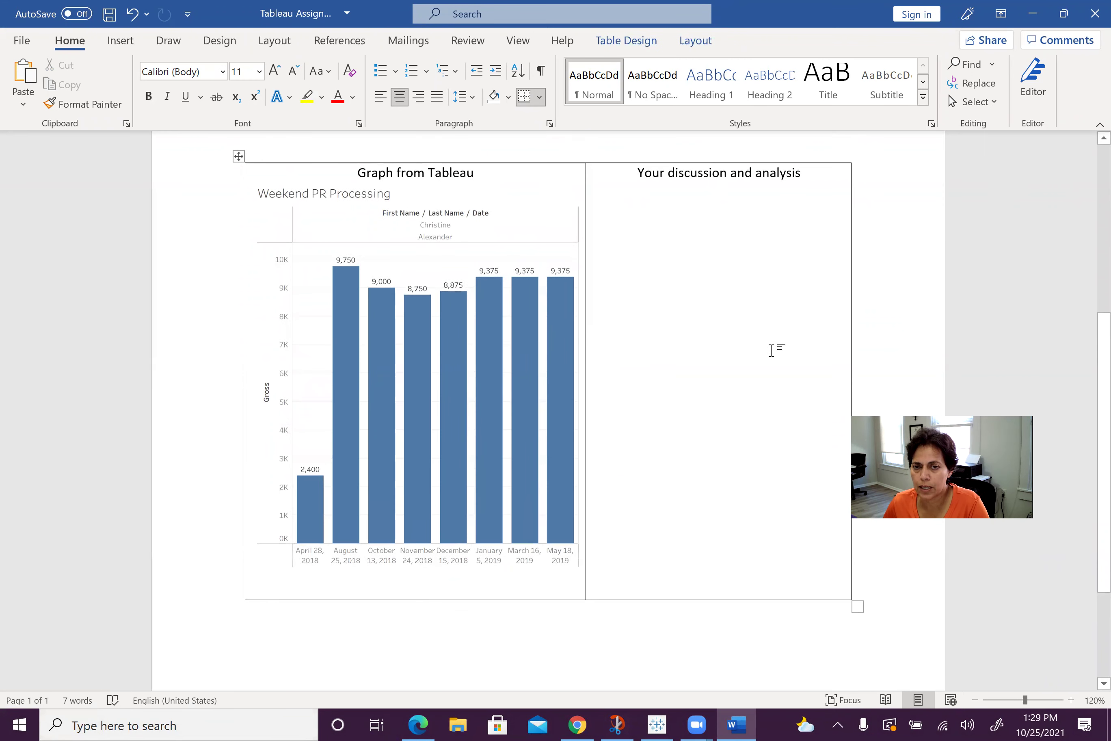